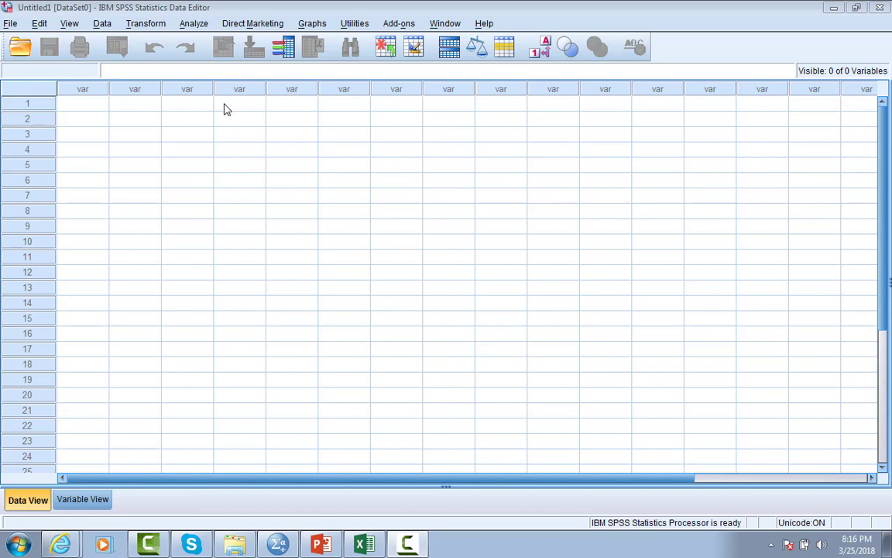
- Select a block of empty cells, then create a new Untitled2 dataset via File > New > Data
left_click(115, 119)
left_click_drag(84, 104, 495, 408)
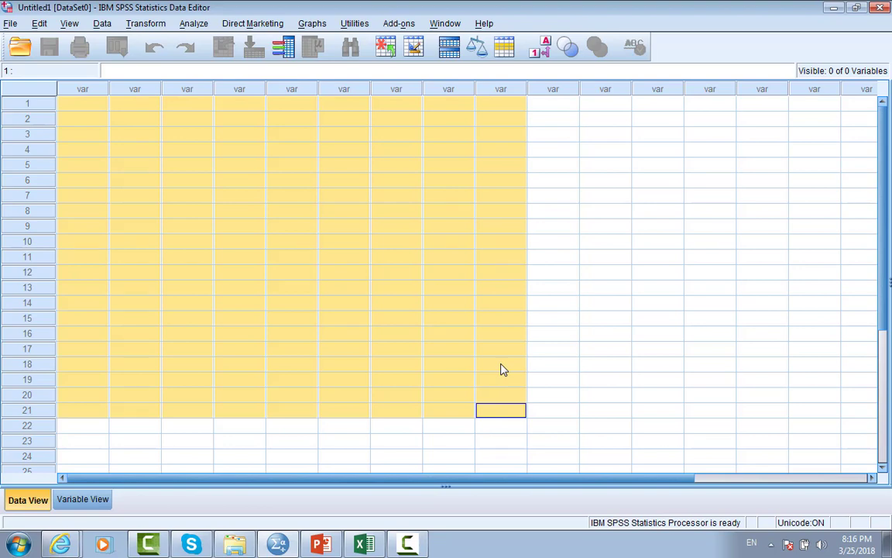
left_click(10, 23)
mouse_move(33, 59)
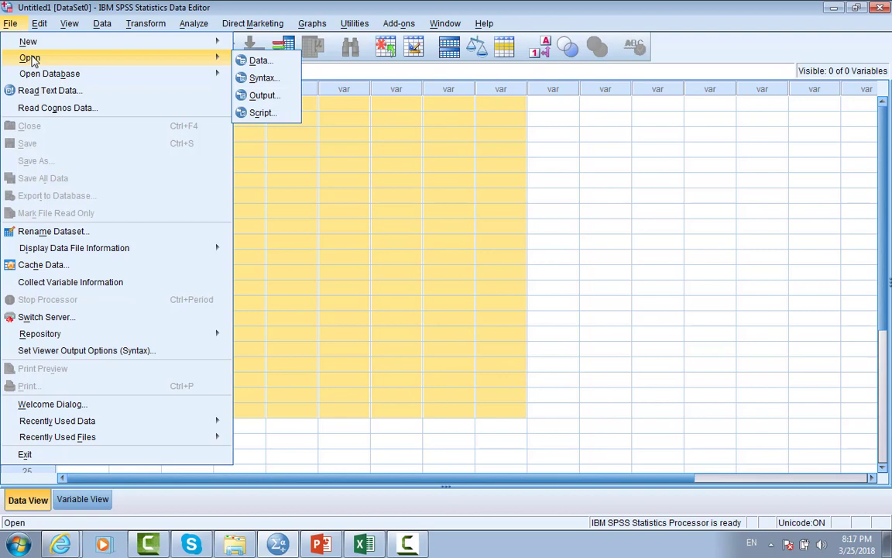
mouse_move(31, 42)
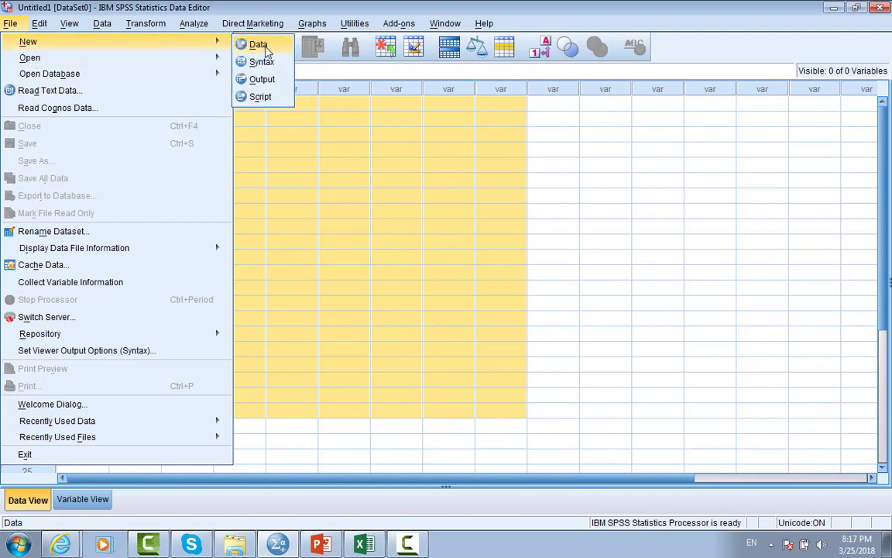
left_click(240, 42)
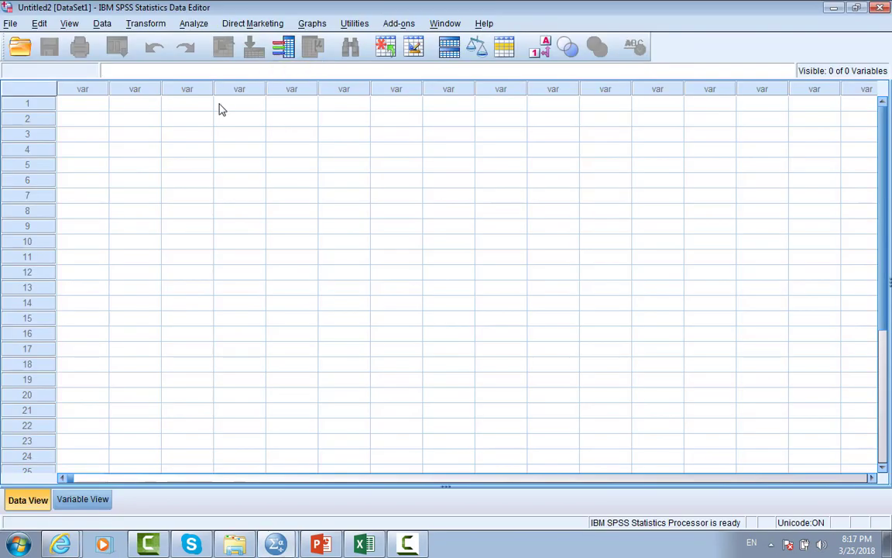
- Select blocks of empty cells in the new Untitled2 data grid
left_click(89, 109)
left_click_drag(89, 109, 575, 400)
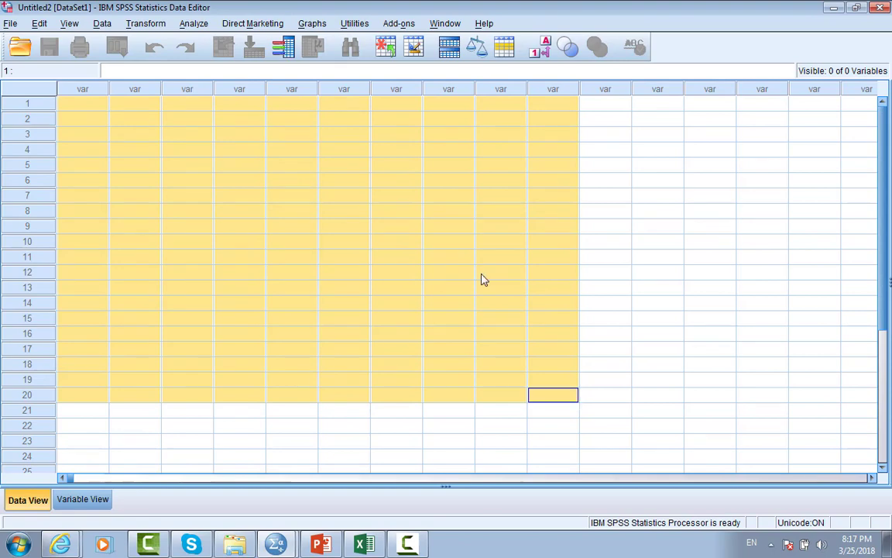
left_click_drag(418, 184, 426, 184)
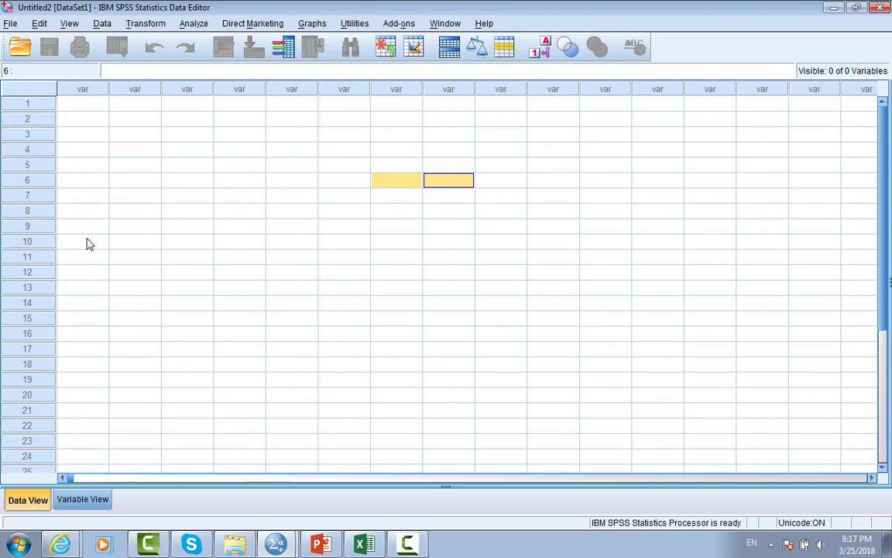
left_click_drag(83, 103, 612, 425)
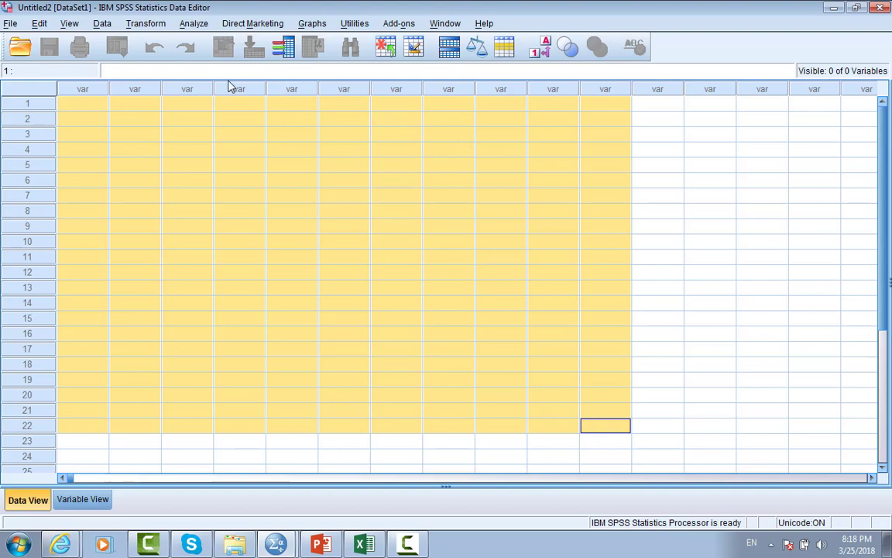
left_click(203, 89)
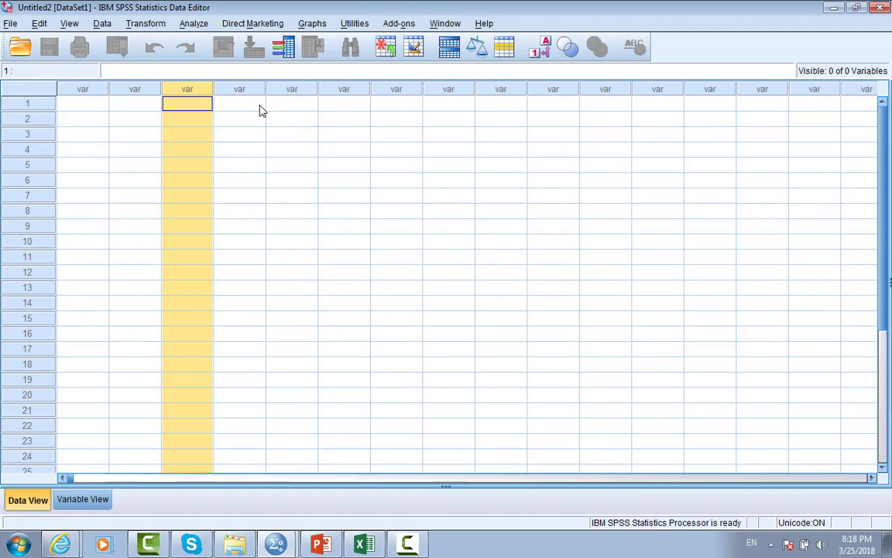
left_click(76, 96)
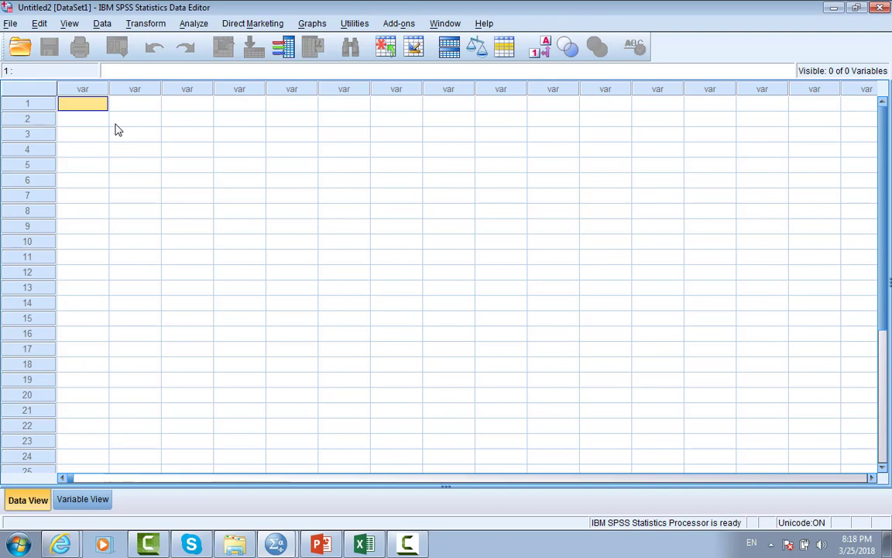
- Enter the values 1, 2, 2, 1 down the first column
type("1")
key("Return")
type("2")
key("Return")
type("2")
key("Return")
type("1")
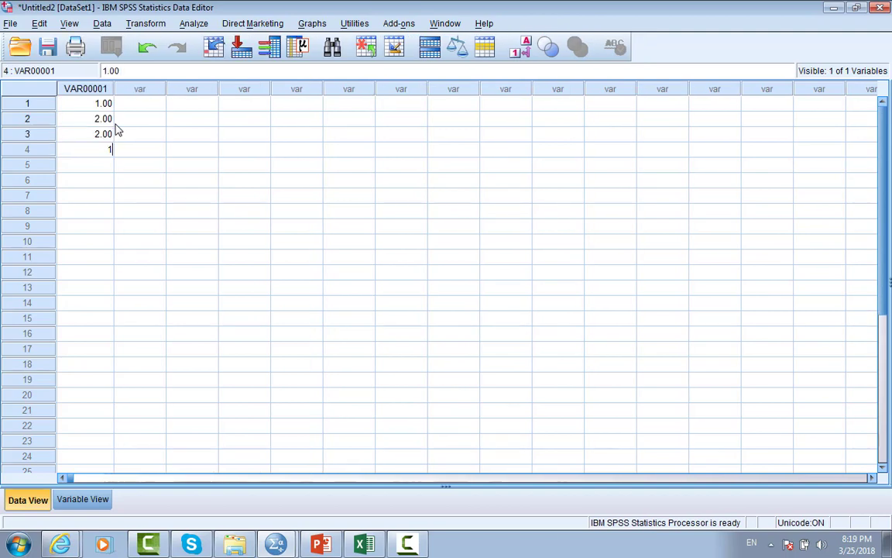
- Enter the values 64, 68, 70, 74 down the second column
left_click(130, 107)
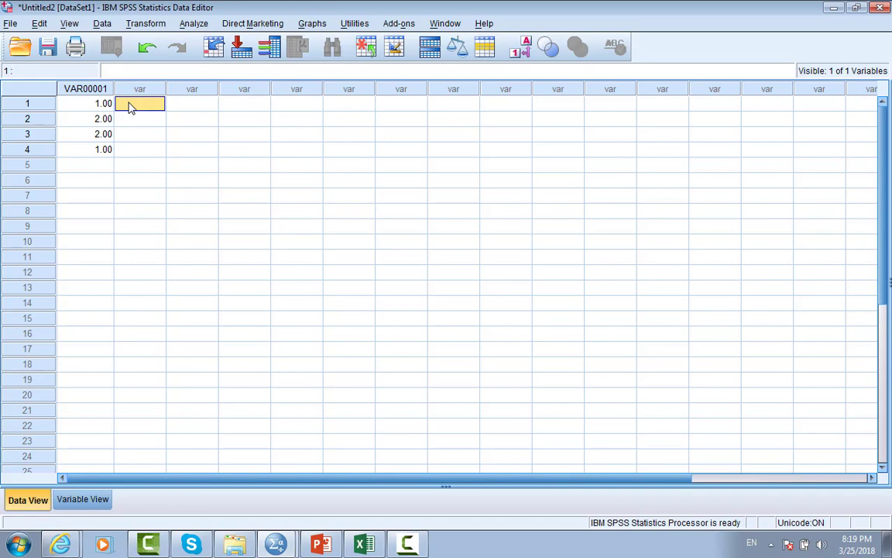
type("64")
key("Return")
type("68")
key("Return")
type("70")
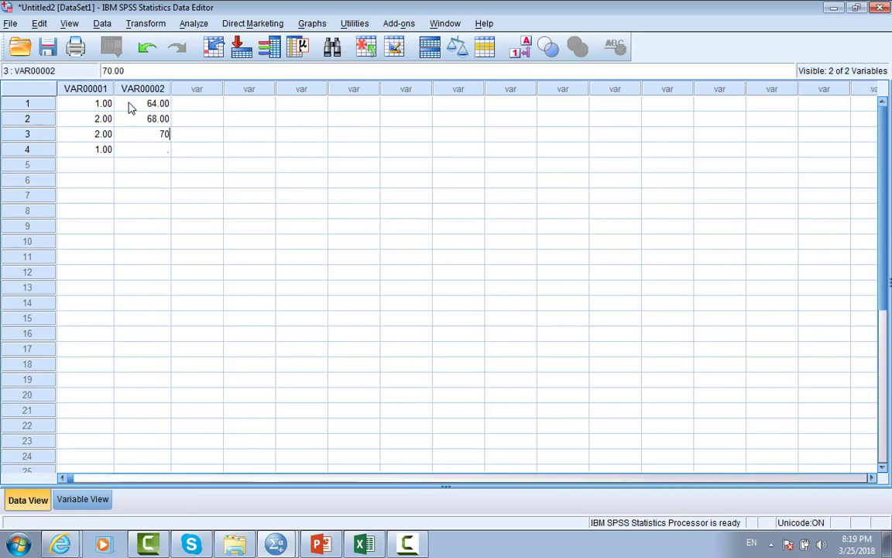
key("Return")
type("74")
- Name the first variable Y and the second X in Variable View, then return to Data View
left_click(82, 502)
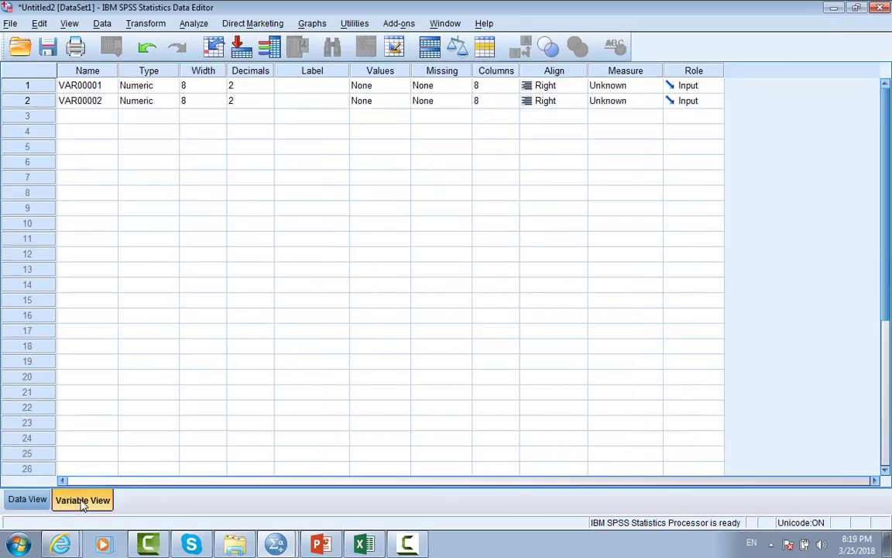
left_click(82, 85)
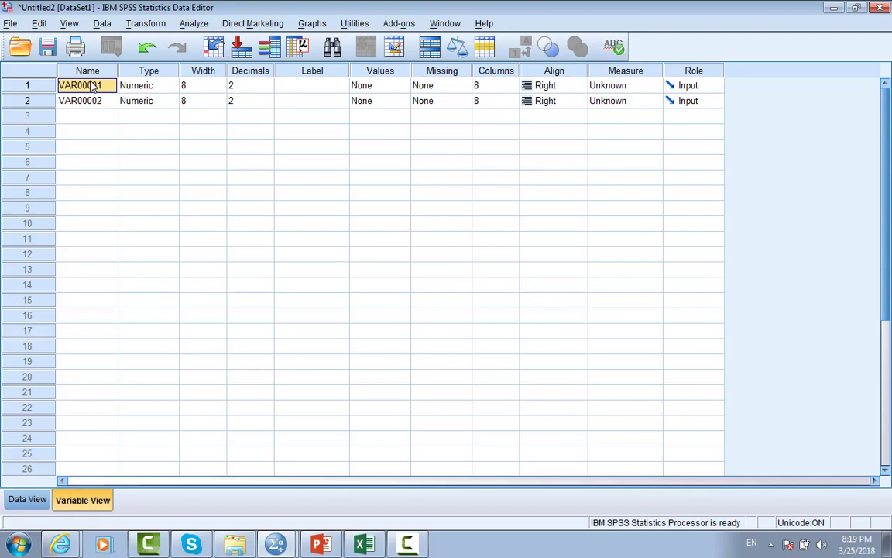
type("Y")
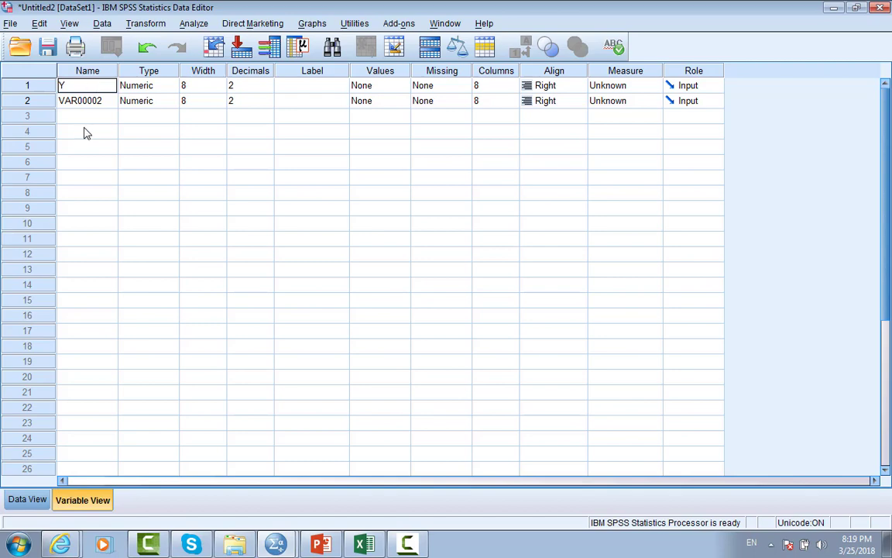
left_click(90, 102)
type("X")
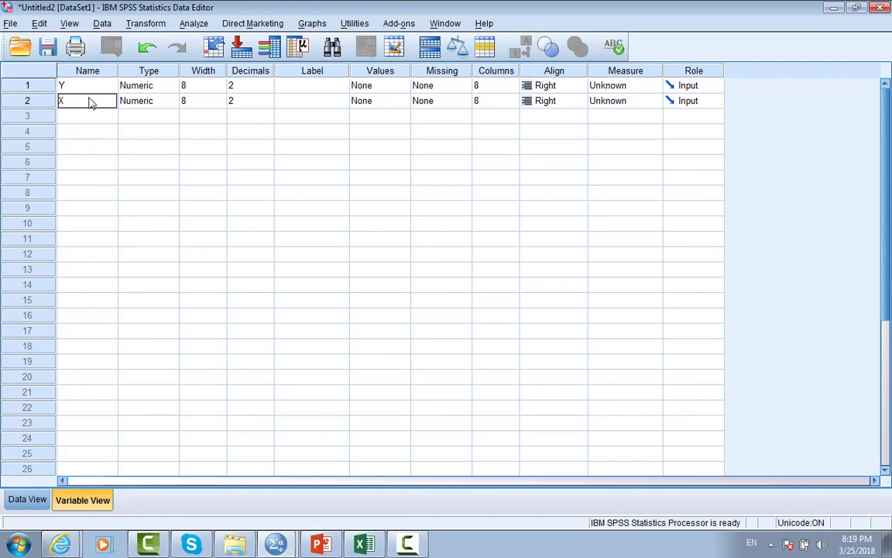
left_click(26, 498)
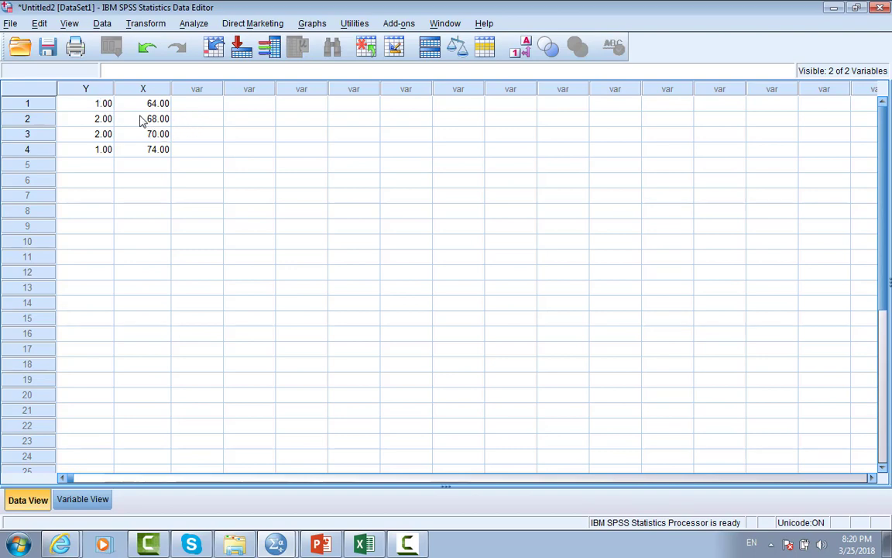
- Start File > Open > Data and browse the Look in list, then switch to the Excel workbook instead
left_click(13, 24)
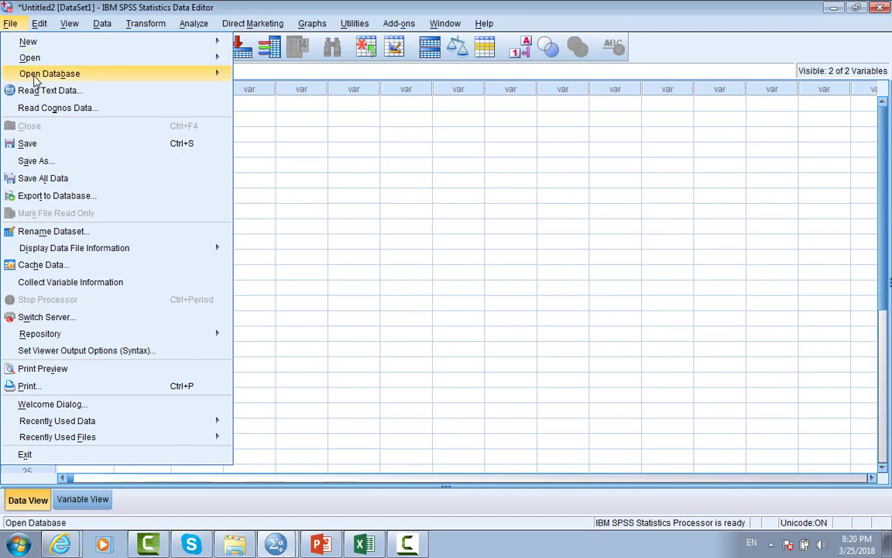
mouse_move(28, 60)
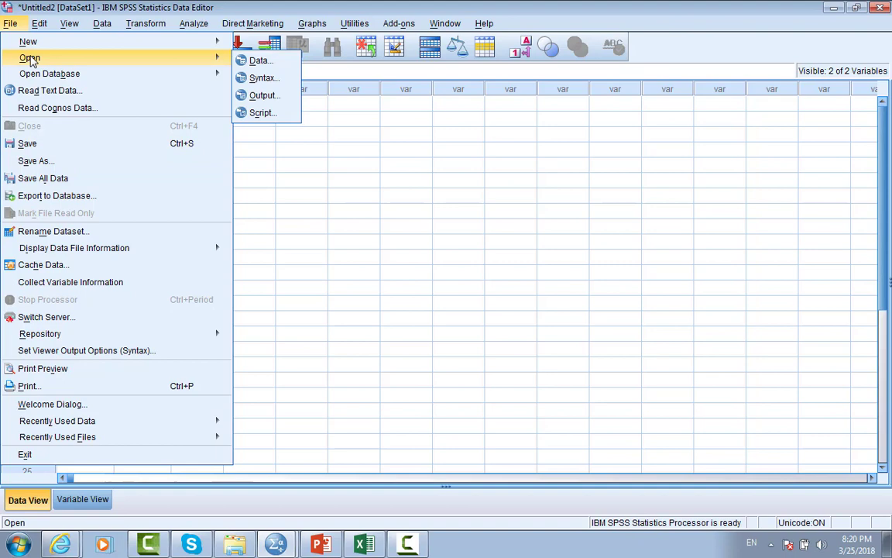
left_click(251, 62)
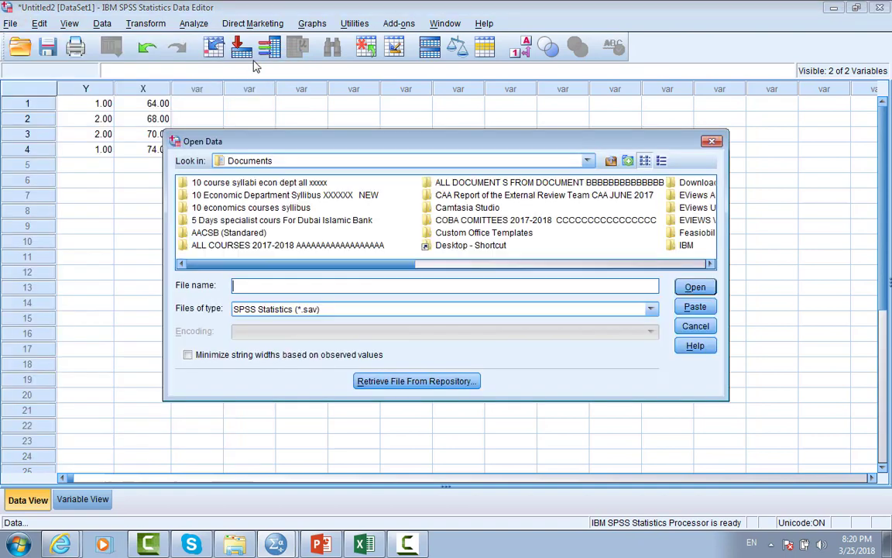
left_click(588, 161)
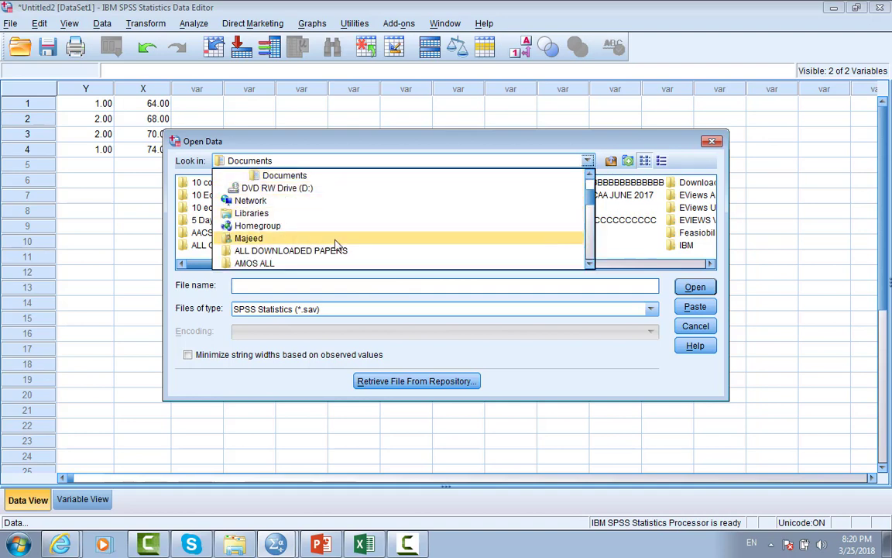
left_click(361, 542)
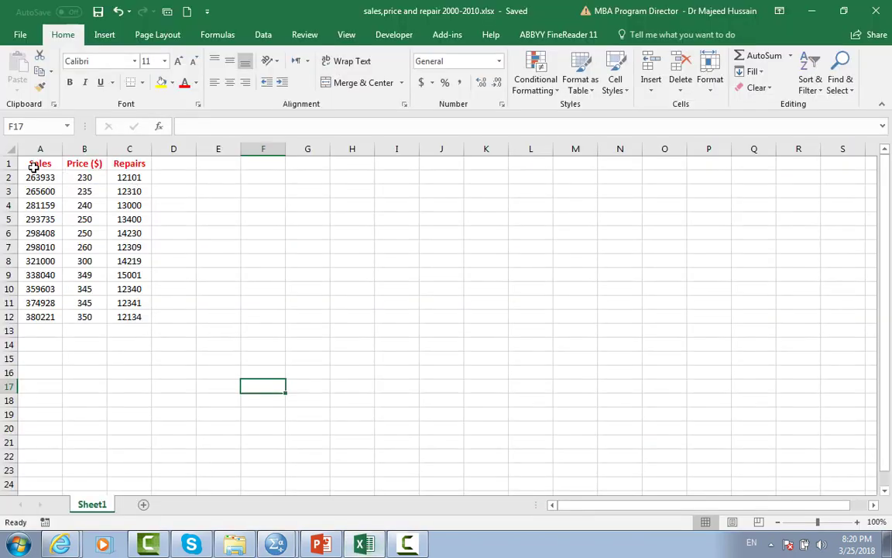
- Copy the Sales, Price ($) and Repairs table in A1:C12
left_click_drag(35, 163, 127, 317)
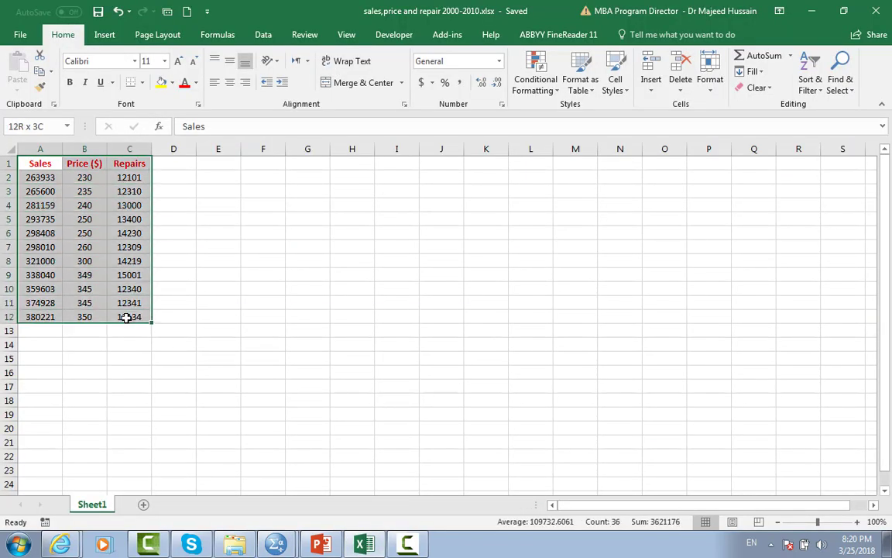
right_click(77, 203)
left_click(116, 236)
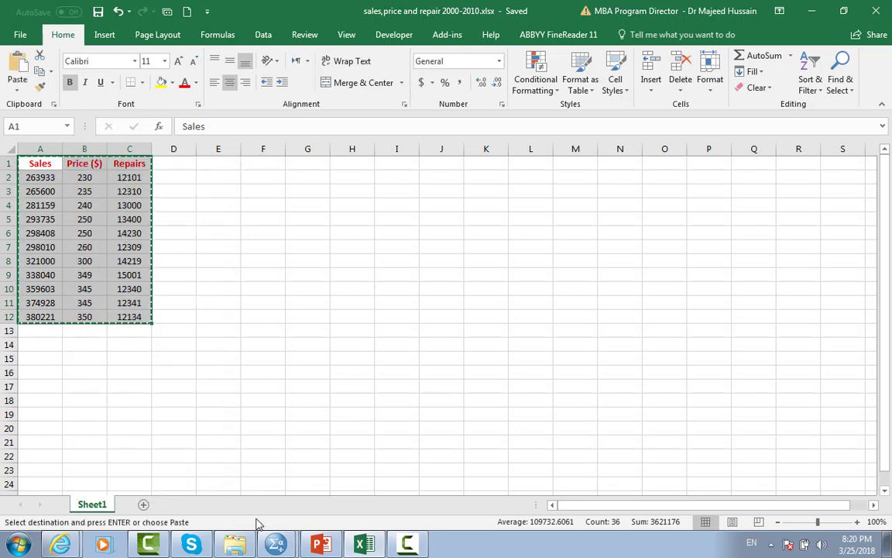
- Bring the SPSS Untitled2 Data Editor back to the front
mouse_move(270, 529)
left_click(240, 489)
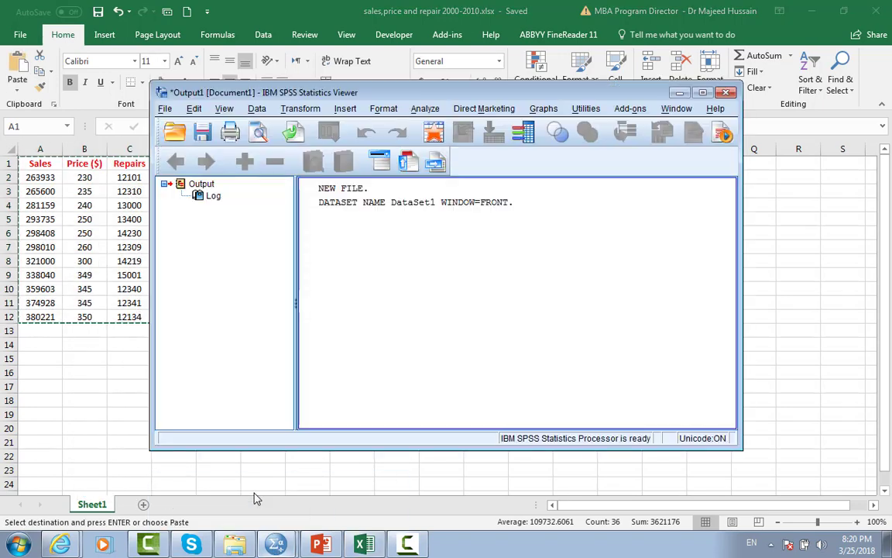
left_click(265, 514)
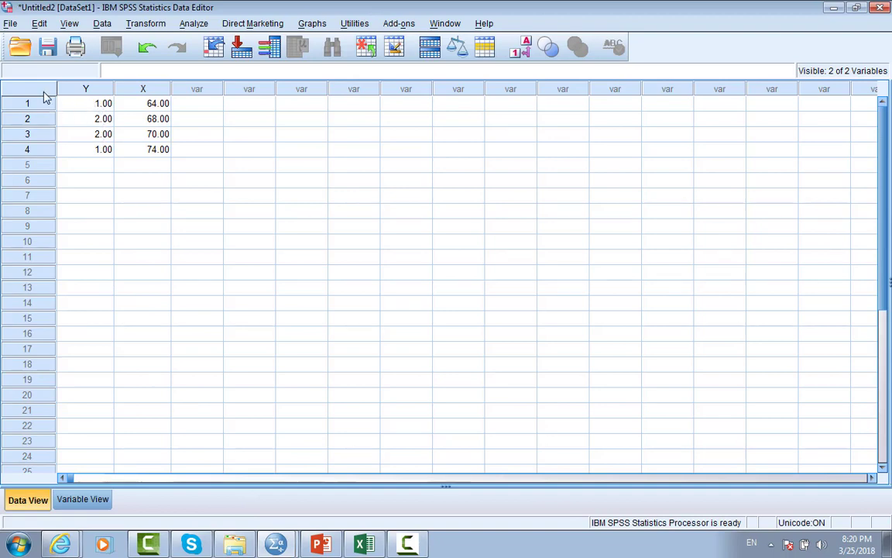
- Create a new empty Untitled3 dataset with File > New > Data
left_click(10, 24)
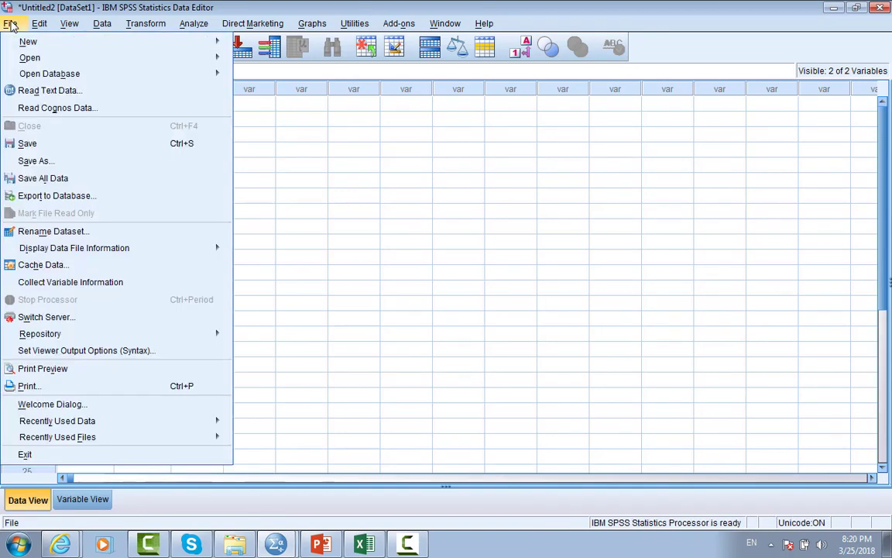
mouse_move(23, 48)
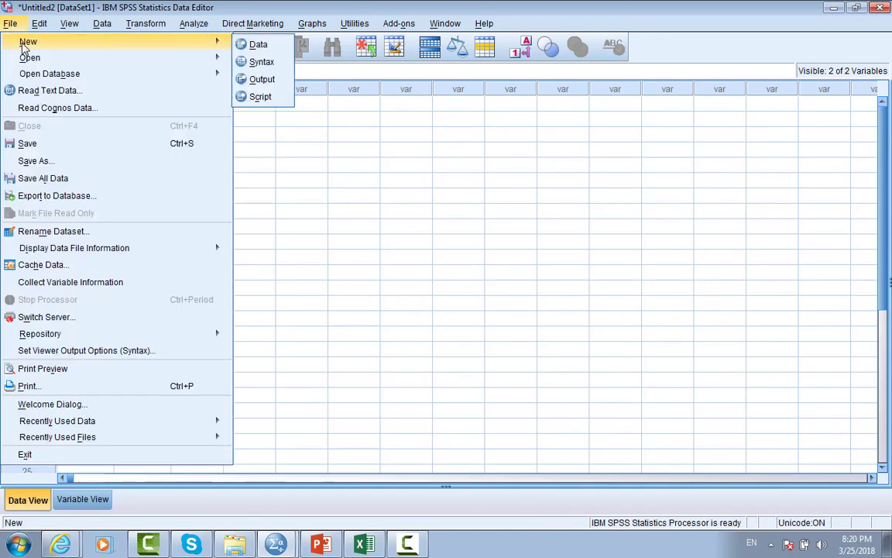
left_click(258, 44)
- Paste the copied Excel table into the first cell and select the Sales and Price ($) header cells
right_click(89, 110)
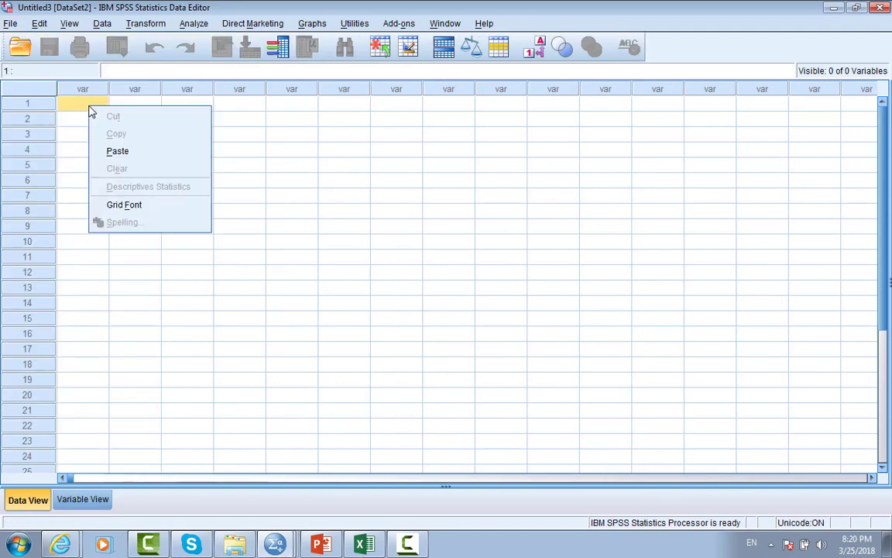
left_click(116, 141)
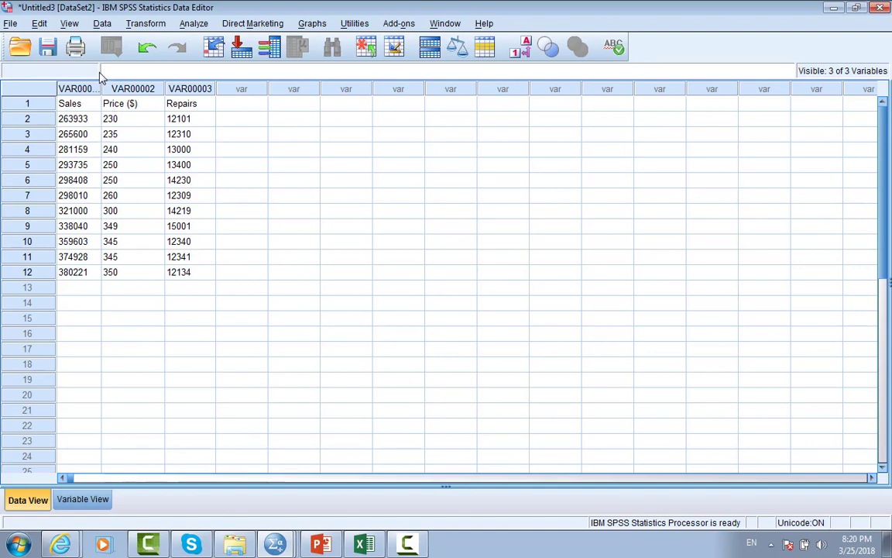
left_click(70, 106)
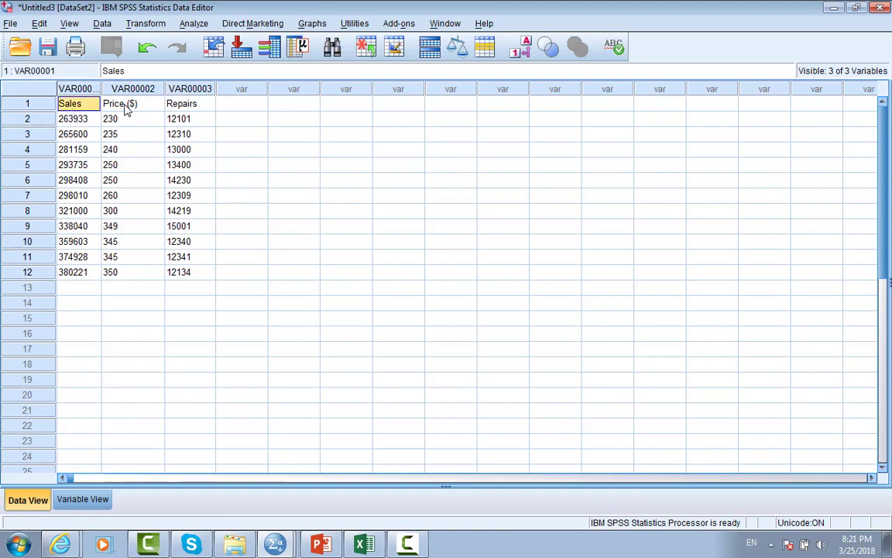
left_click(116, 104)
- Select the Repairs header cell and toggle between Data View and Variable View
left_click(182, 108)
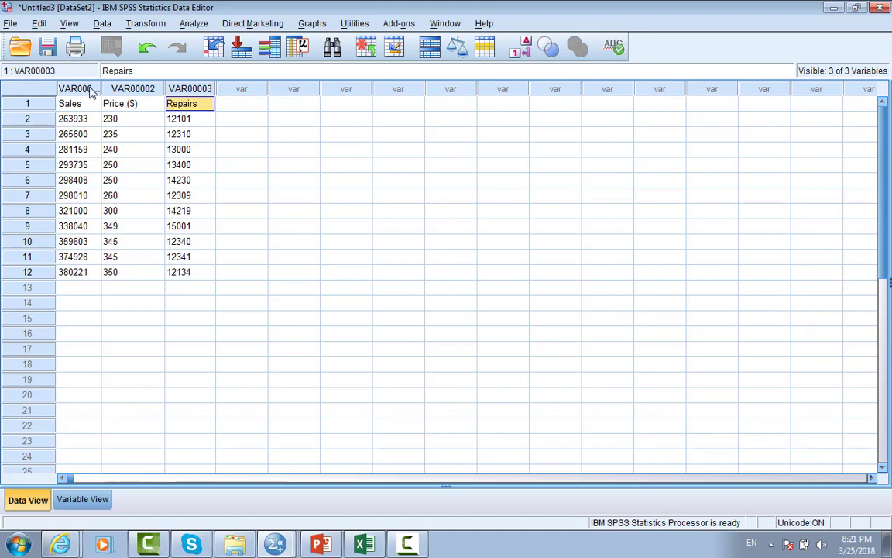
left_click(82, 501)
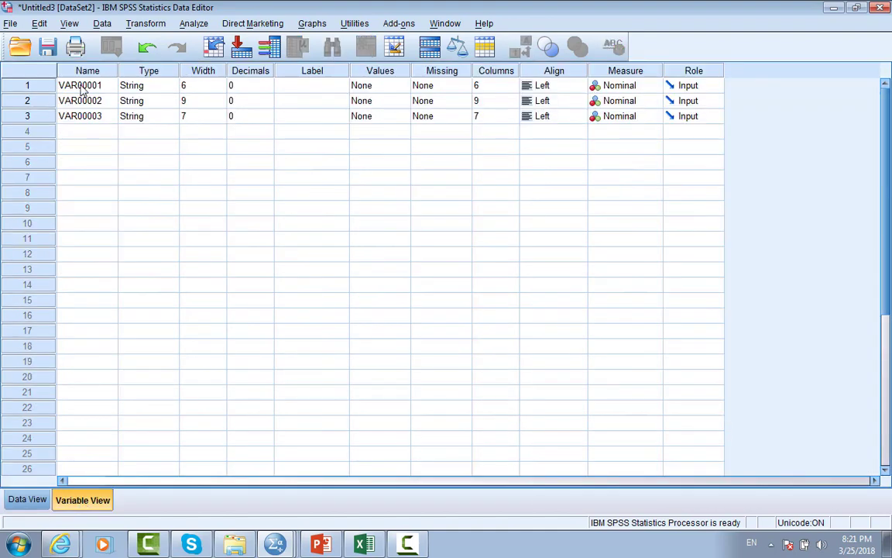
left_click(29, 501)
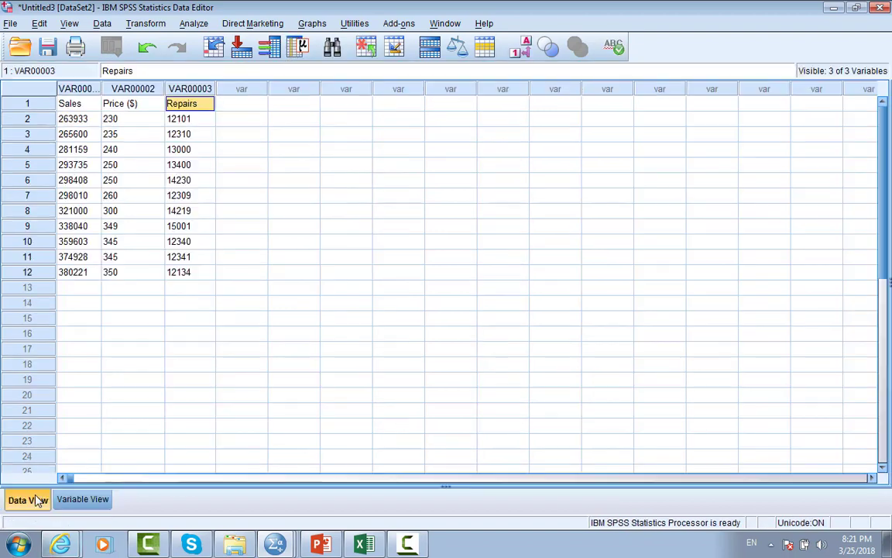
left_click(91, 498)
- Rename the variables to sales, price and repair, then return to Data View
left_click(94, 86)
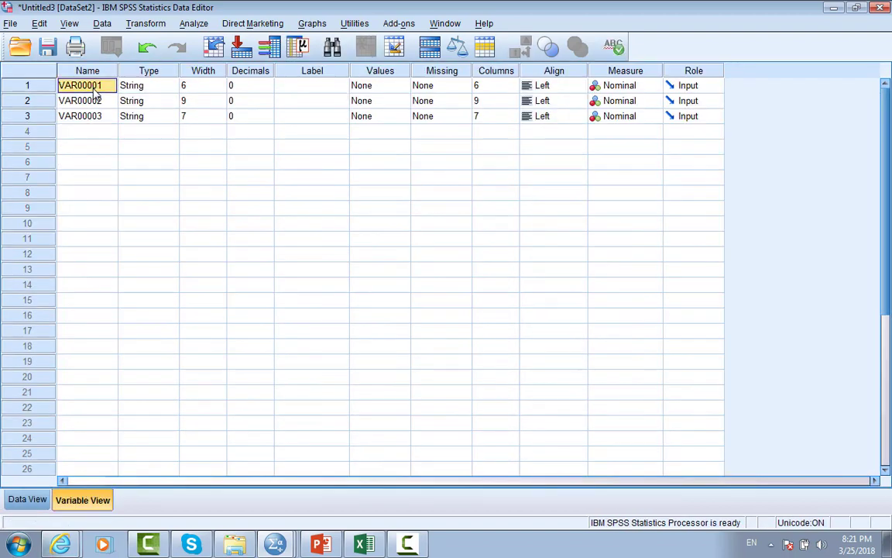
type("sales")
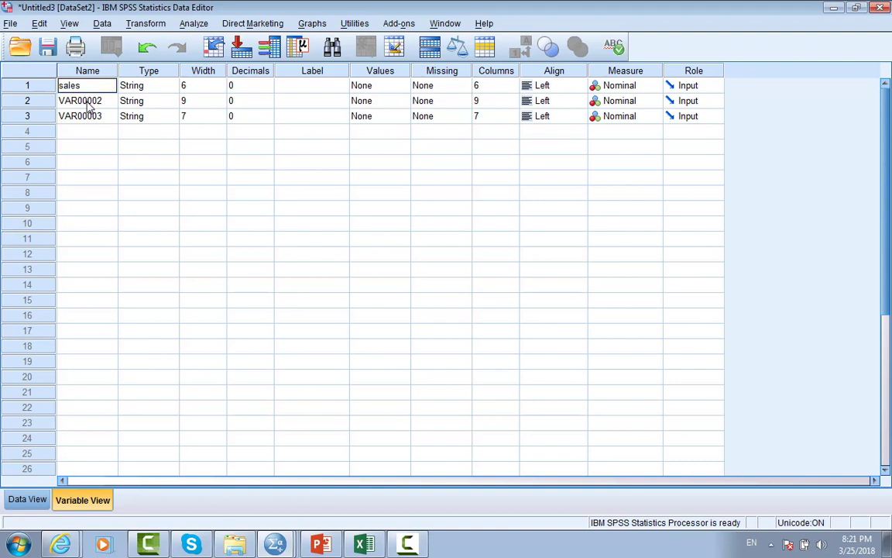
left_click(90, 104)
type("price")
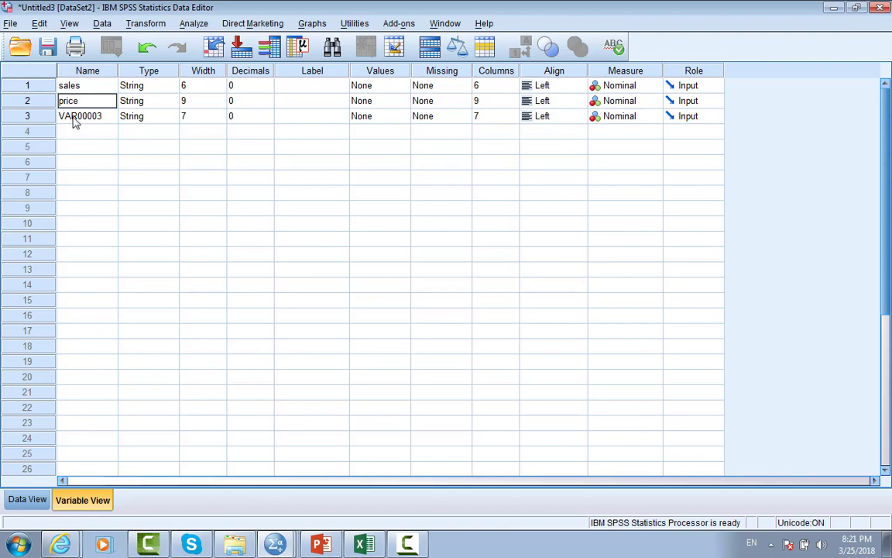
left_click(73, 120)
type("repair")
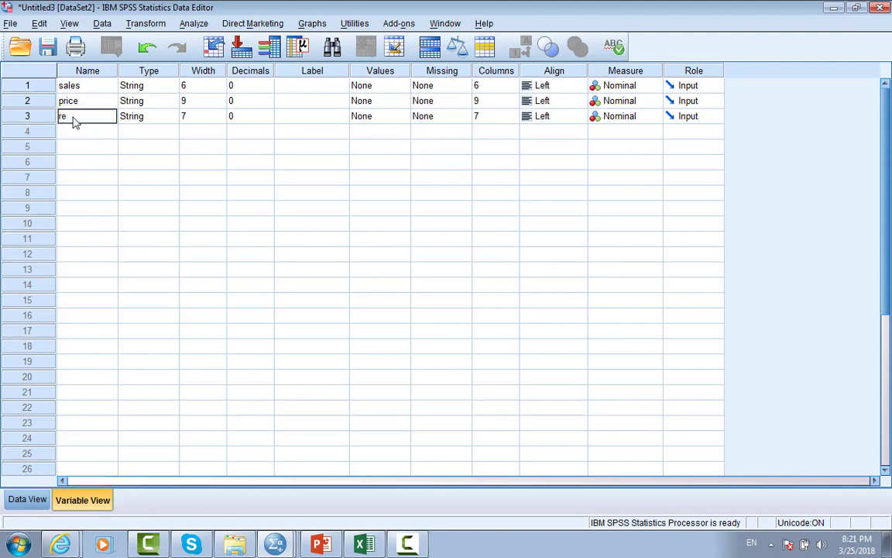
left_click(14, 502)
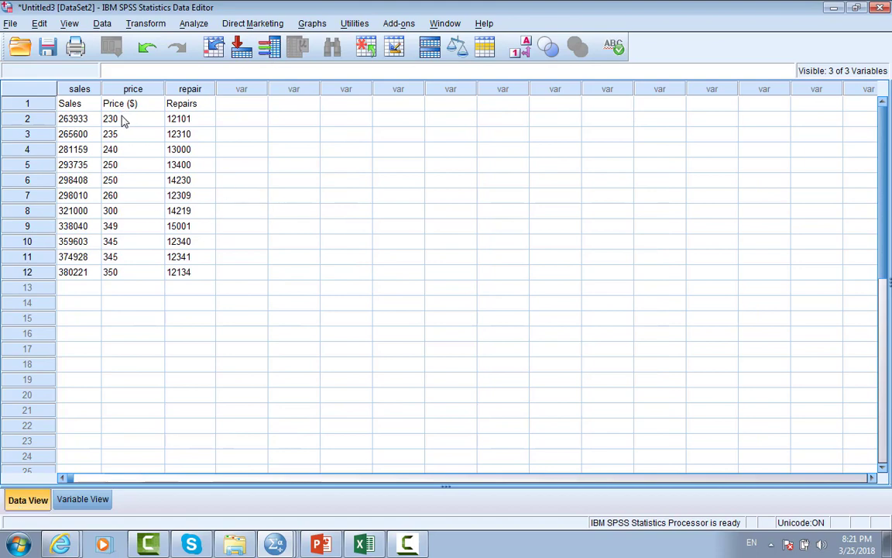
- Clear case 1 holding the Sales, Price ($) and Repairs labels, leaving 11 numeric rows
left_click(17, 107)
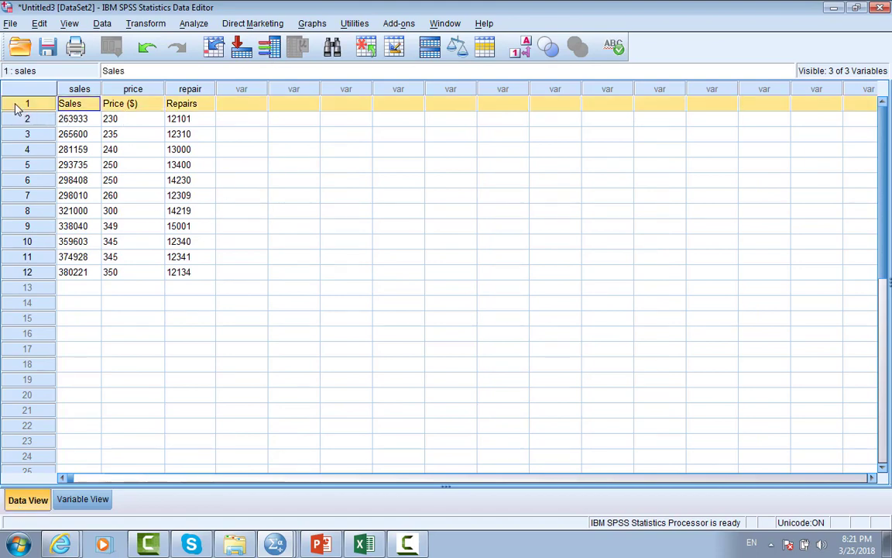
right_click(17, 107)
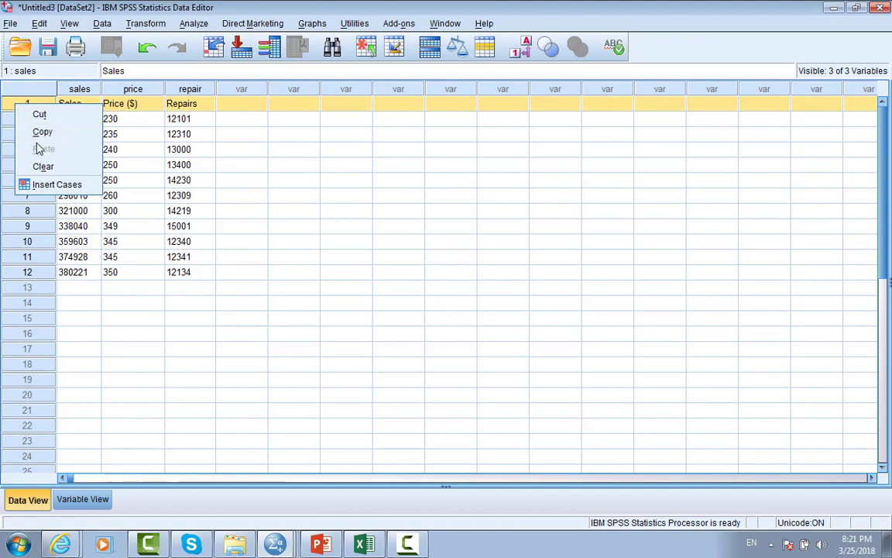
left_click(43, 166)
left_click(286, 155)
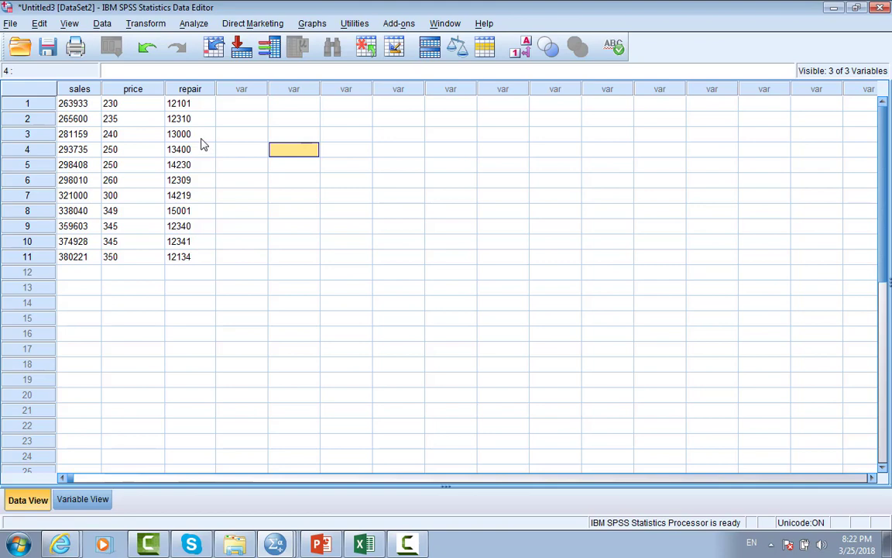
- Create a new empty Untitled4 dataset with File > New > Data
left_click(12, 24)
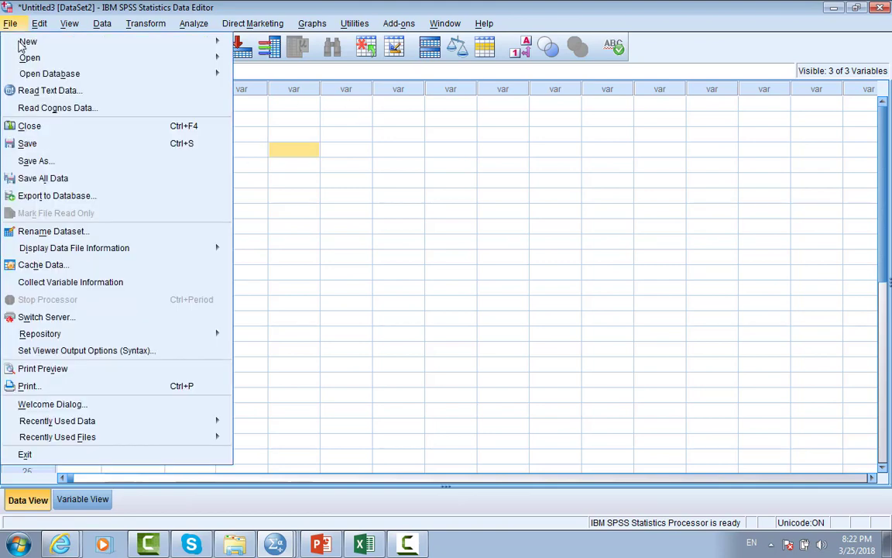
mouse_move(28, 47)
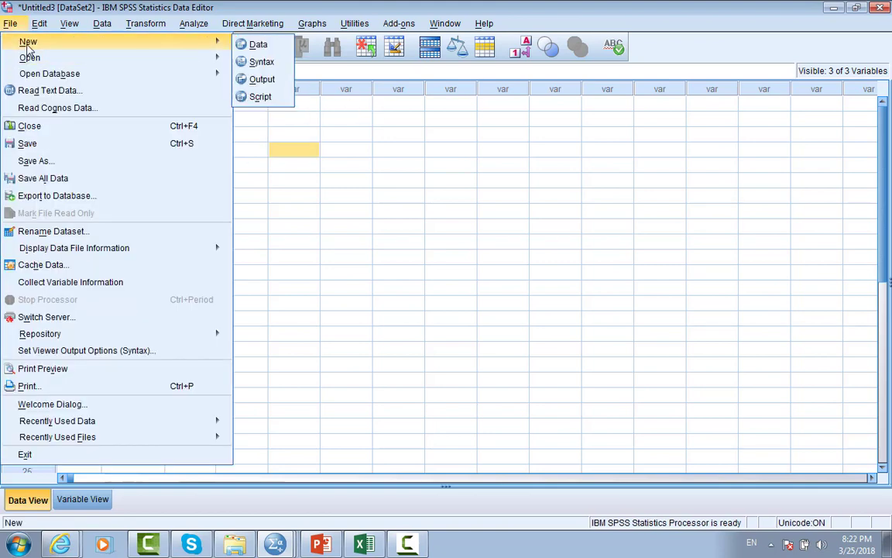
left_click(260, 45)
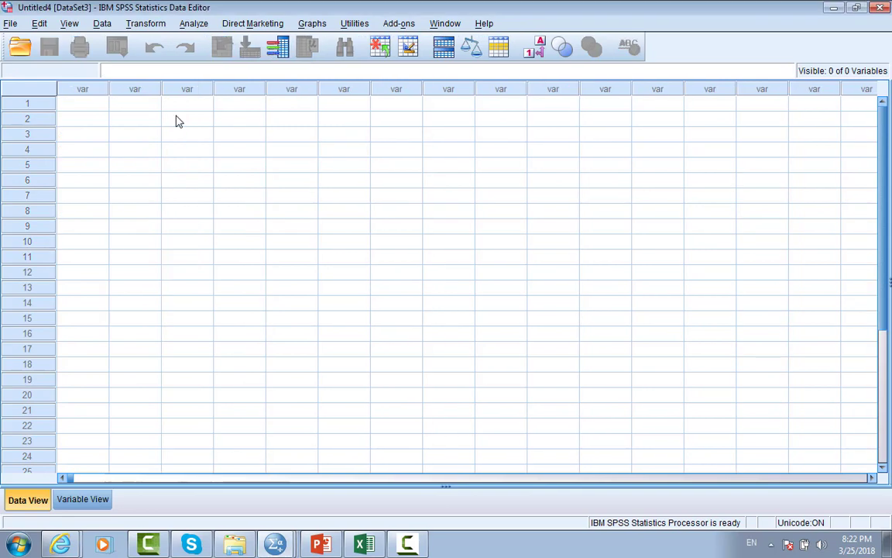
- Deselect the table range in Excel, minimize it, and select a block of empty SPSS cells
left_click(364, 545)
left_click(130, 233)
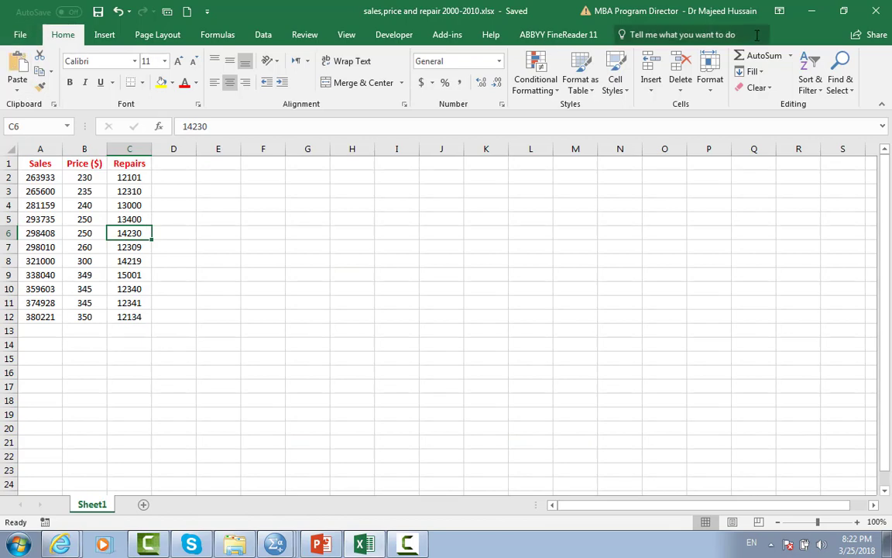
left_click(810, 10)
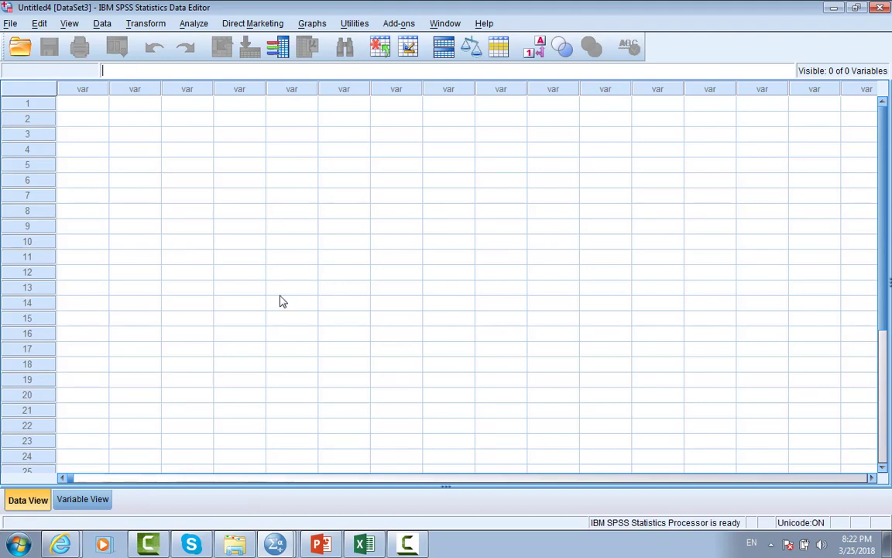
left_click_drag(71, 108, 260, 233)
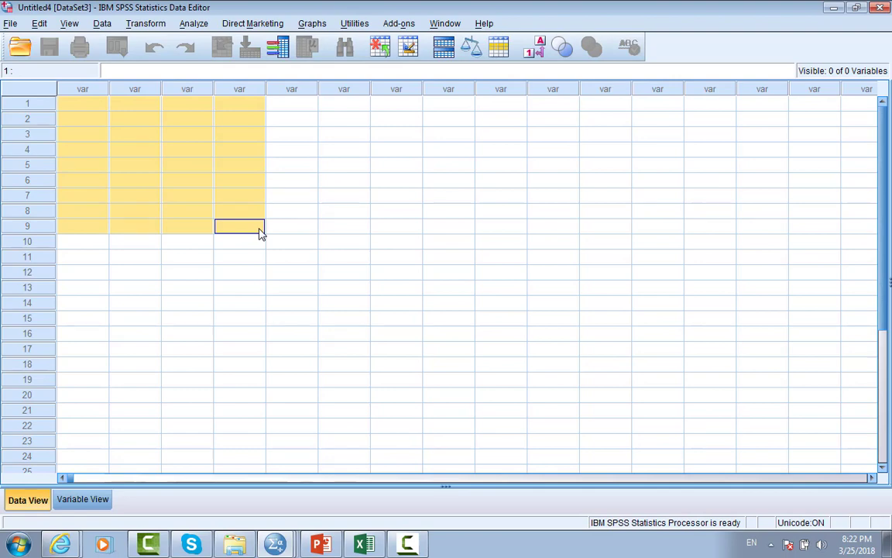
- Open the Open Data dialog and set Files of type to Excel
left_click(10, 24)
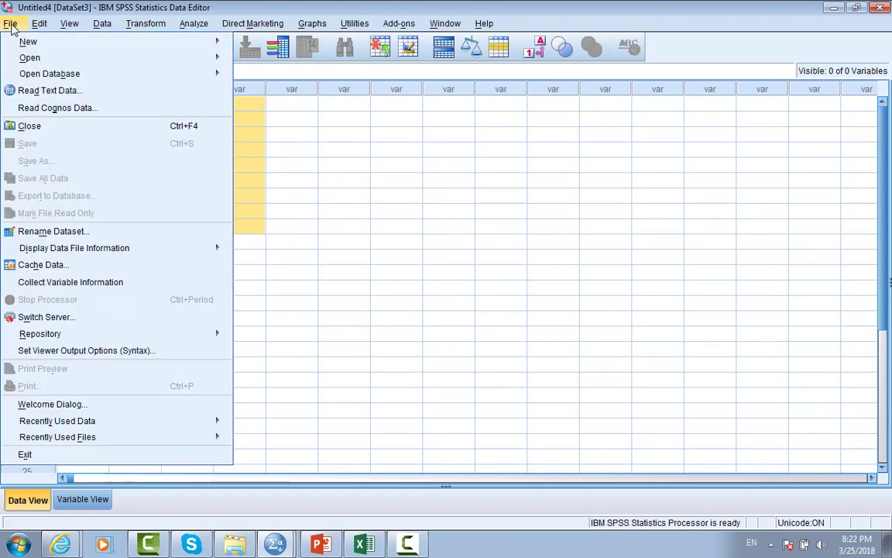
mouse_move(31, 62)
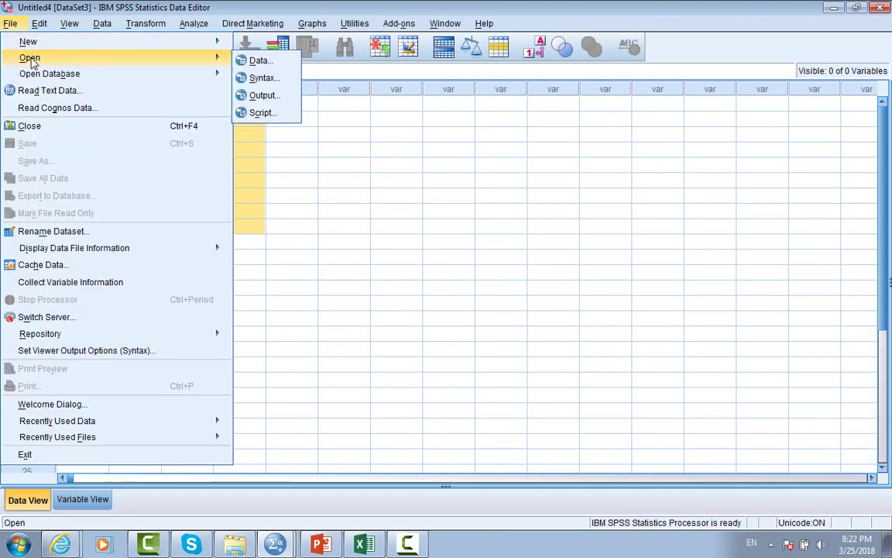
left_click(263, 61)
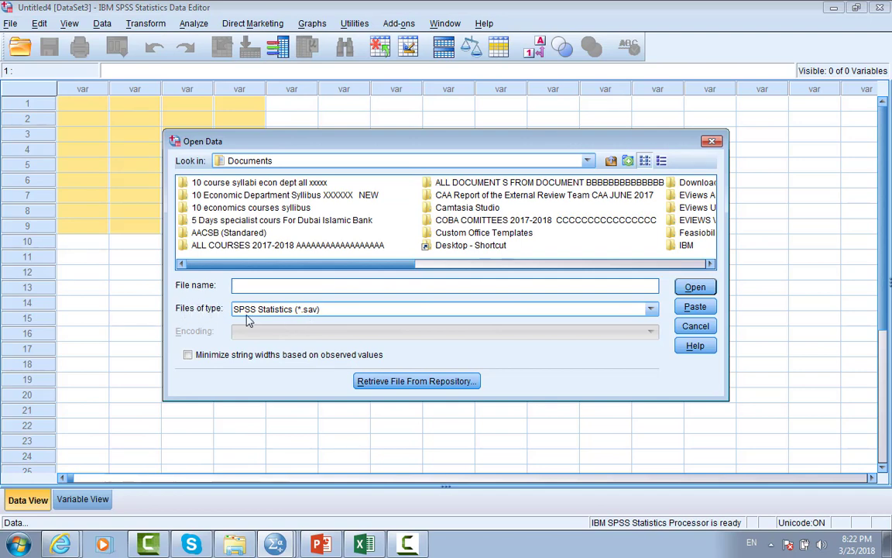
left_click(651, 309)
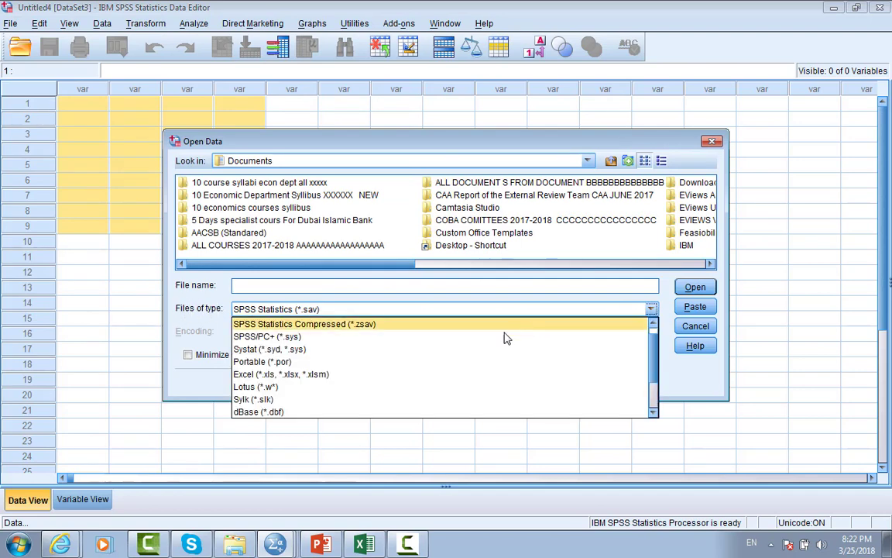
left_click(374, 374)
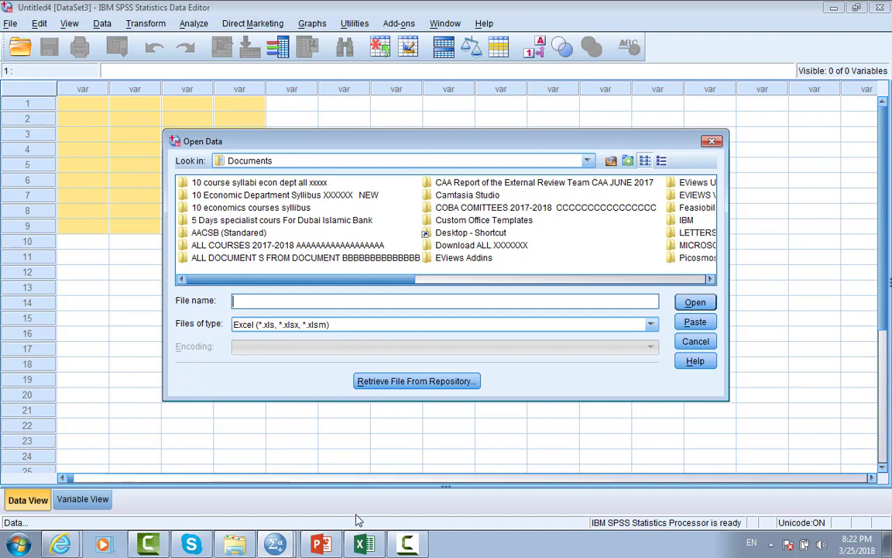
- Glance at the Excel workbook, then set Look in to the Desktop
left_click(362, 544)
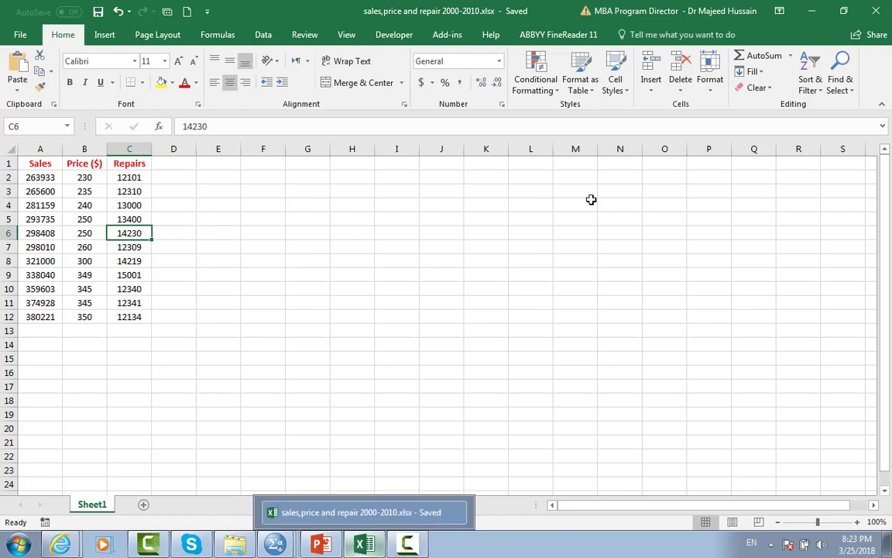
left_click(810, 11)
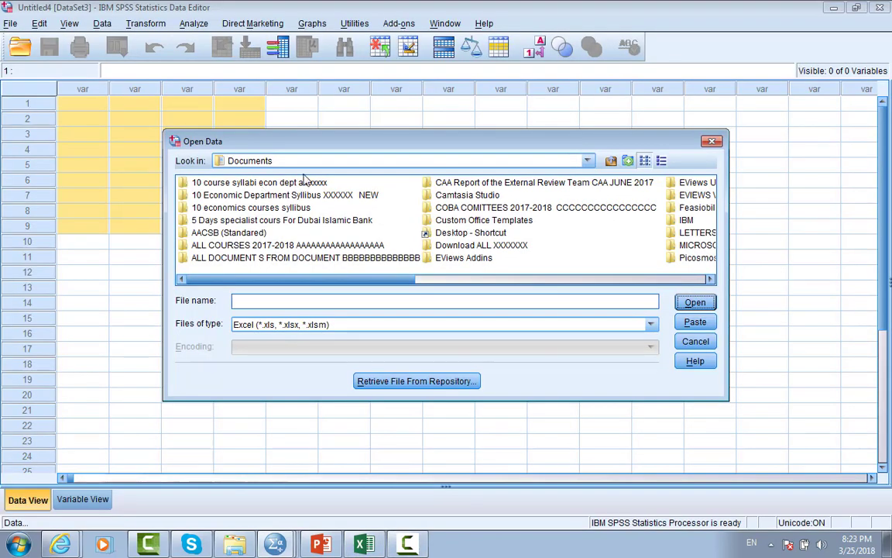
left_click(531, 159)
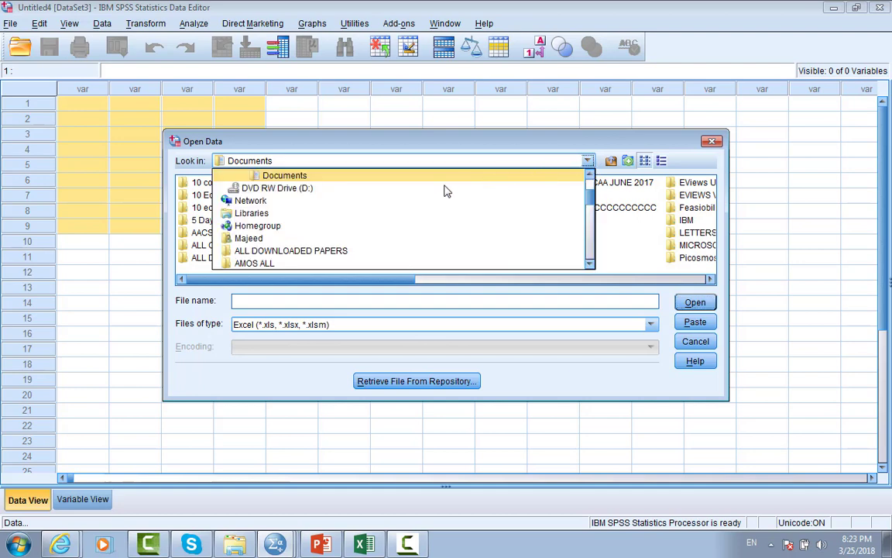
scroll(359, 206, "up", 2)
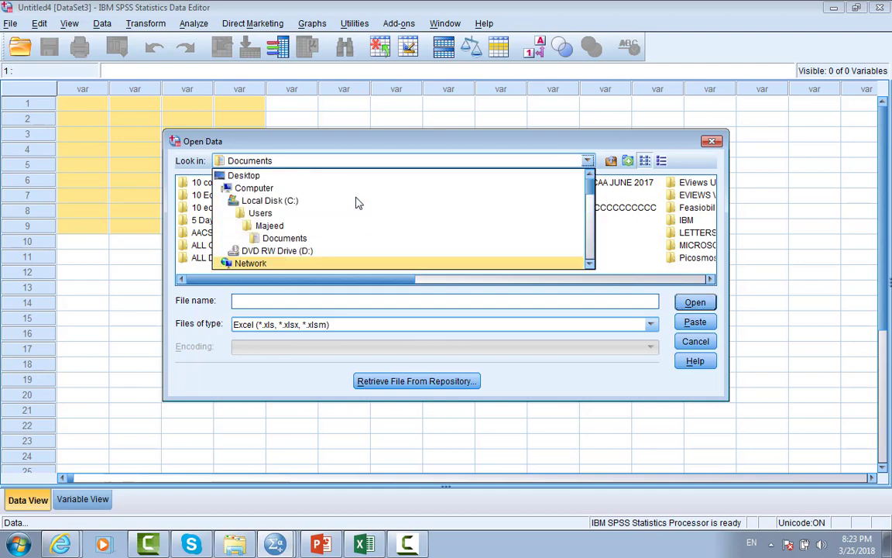
left_click(278, 178)
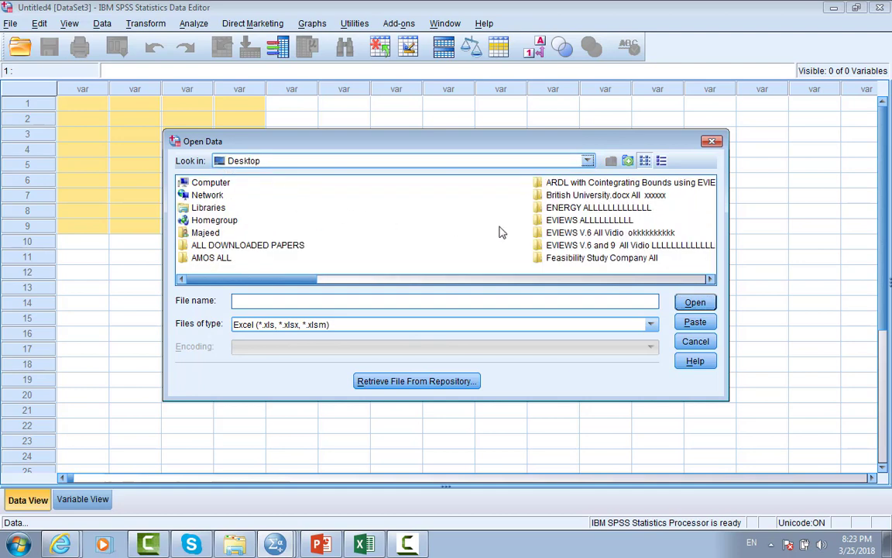
- Scroll the file list right and select sales,price and repair 2000-2010.xlsx
left_click(710, 280)
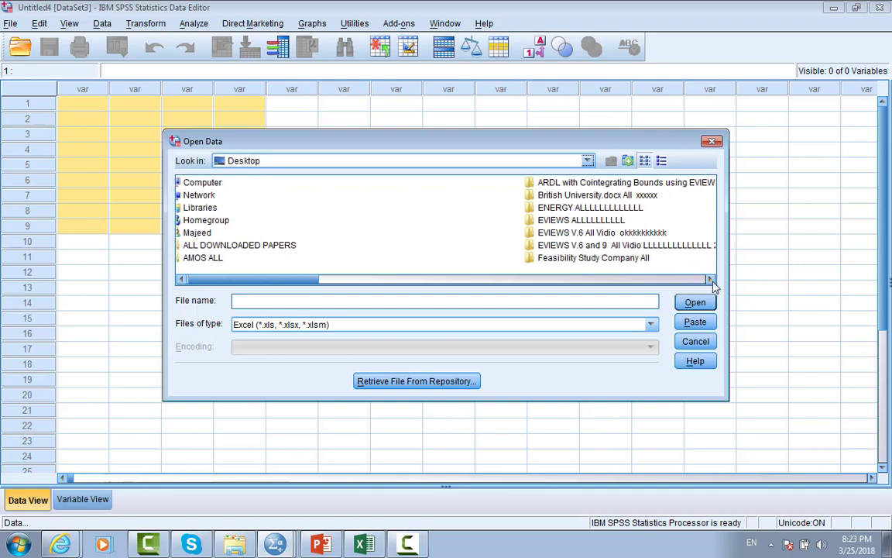
left_click(710, 279)
left_click(710, 279)
left_click(710, 279)
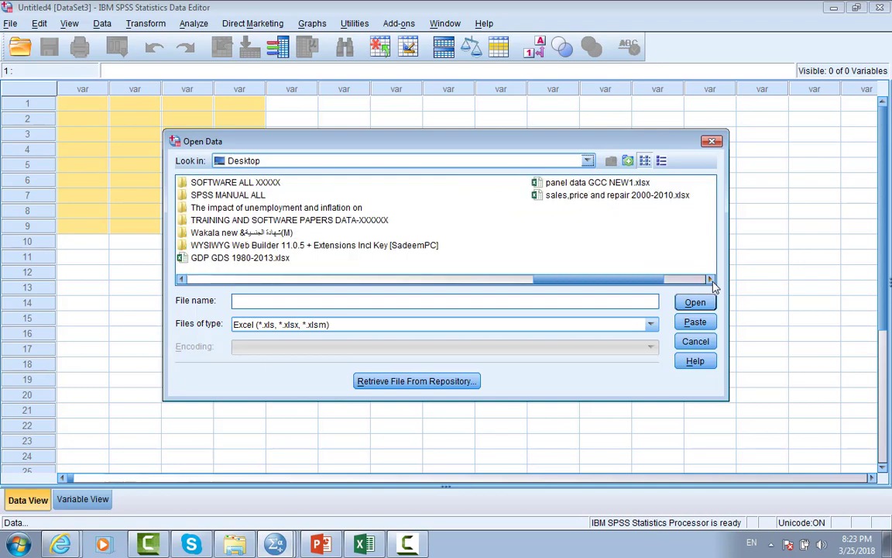
left_click(564, 196)
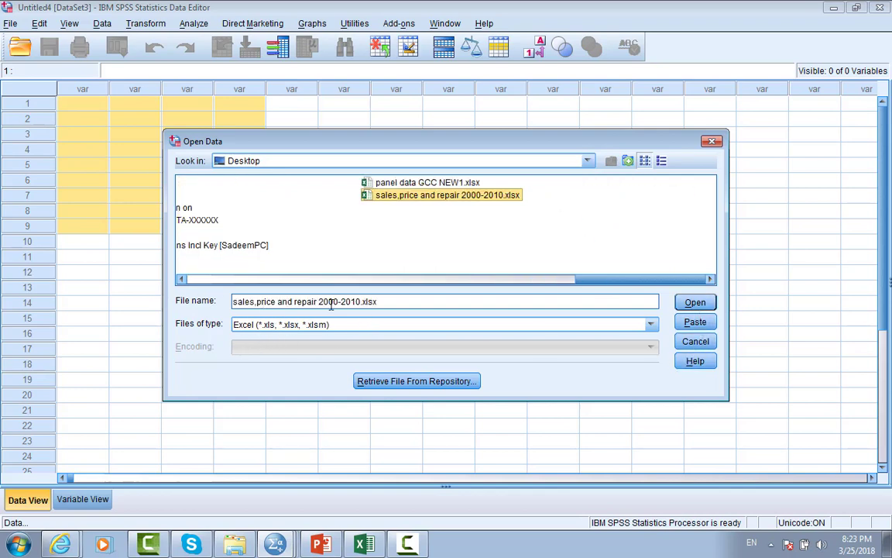
- Import Sheet1 [A1:C12] of the chosen Excel file, reading variable names from the first row
left_click(695, 306)
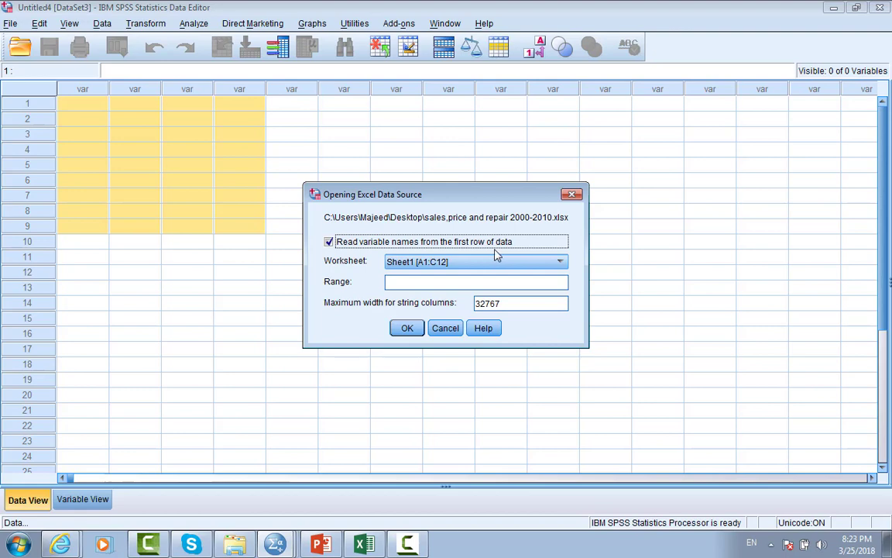
left_click(407, 328)
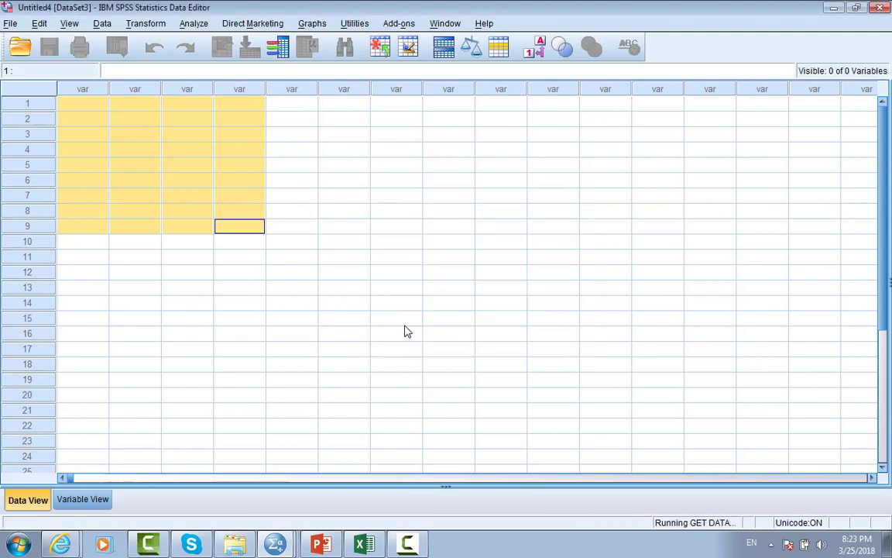